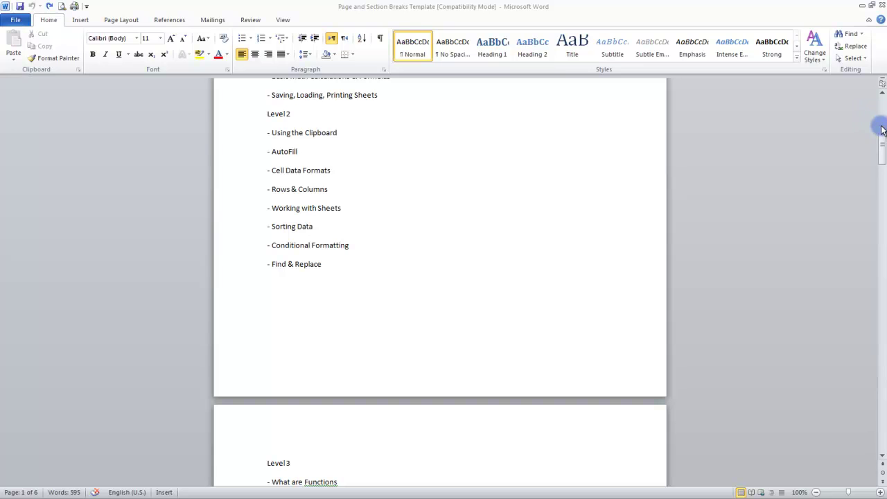
Scroll through the outline and select the Level 2 heading
left_click_drag(882, 141, 882, 101)
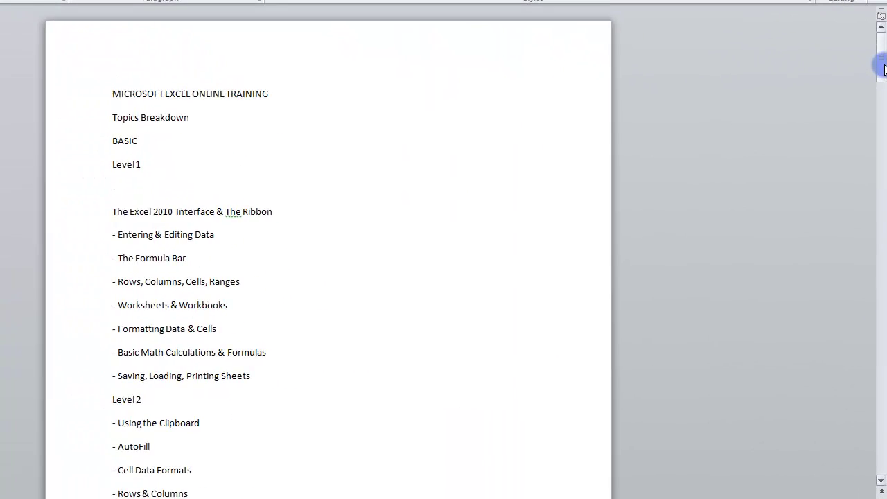
left_click_drag(883, 69, 881, 94)
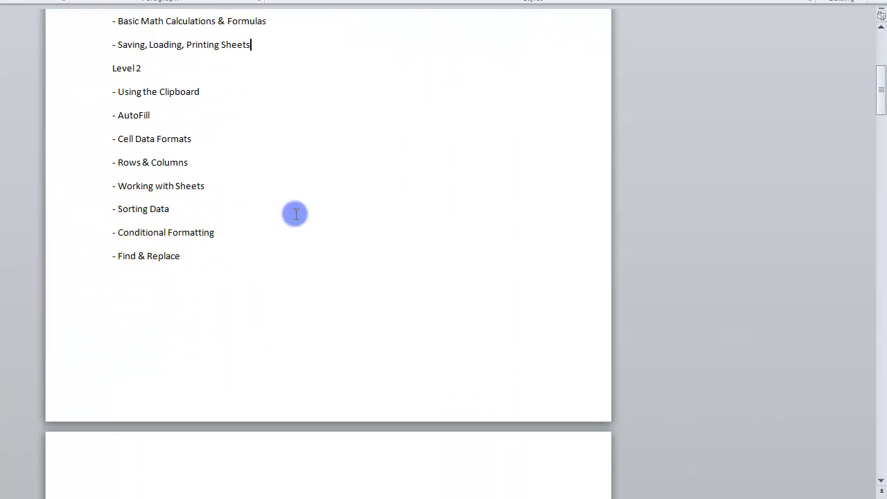
left_click(114, 265)
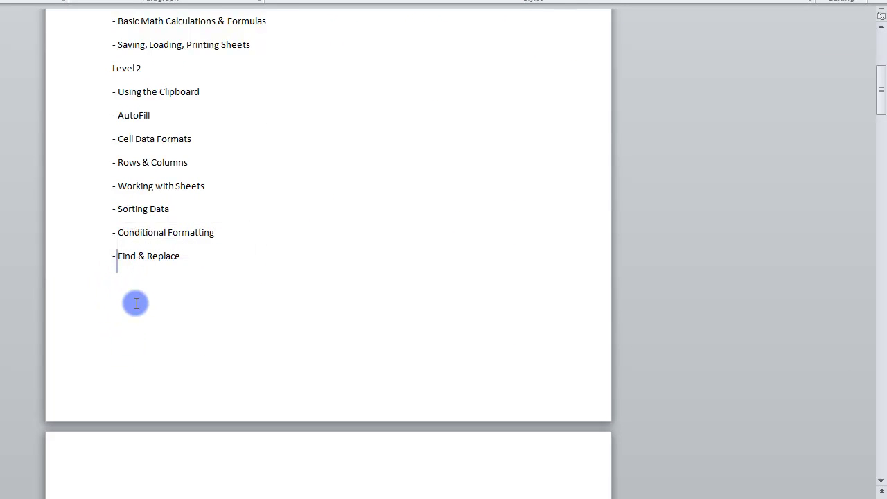
left_click(194, 259)
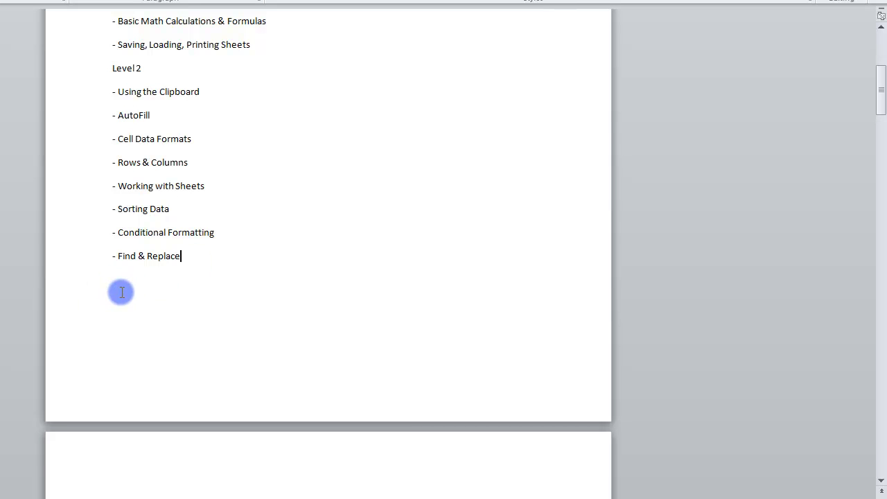
left_click(111, 69)
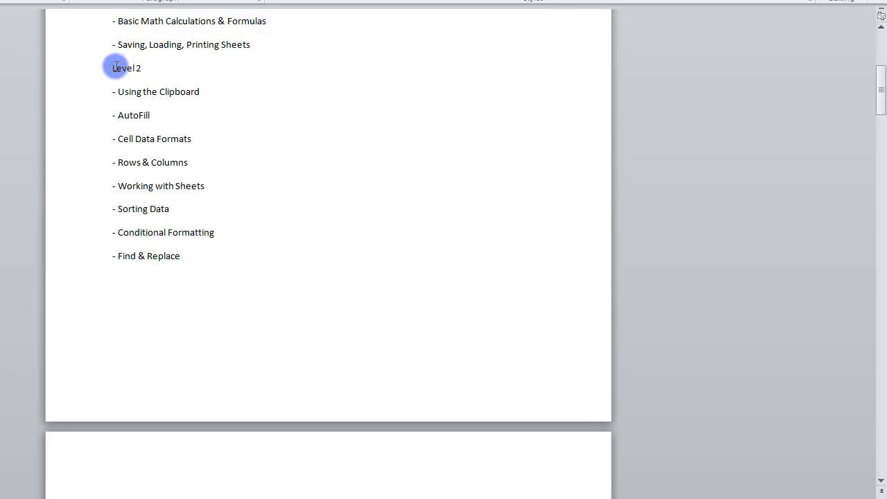
left_click(112, 68)
left_click_drag(112, 68, 142, 70)
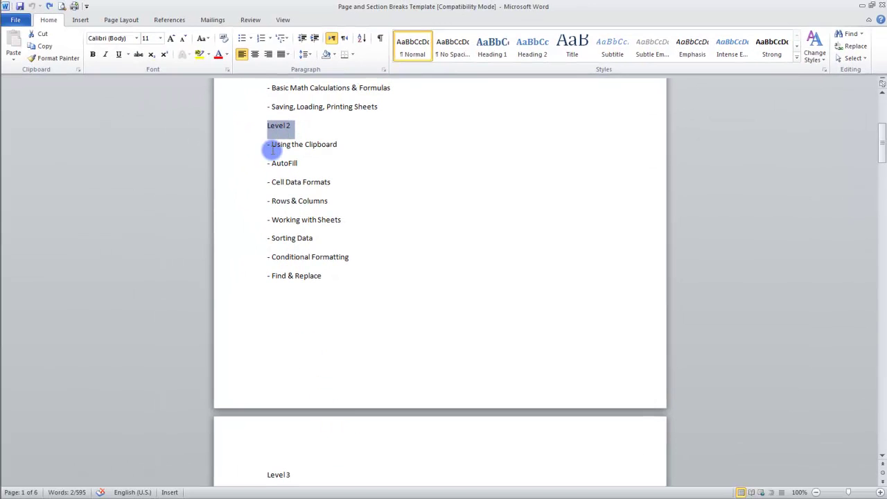
Insert a page break after 'Printing Sheets' so Level 2 starts on a new page
left_click(137, 22)
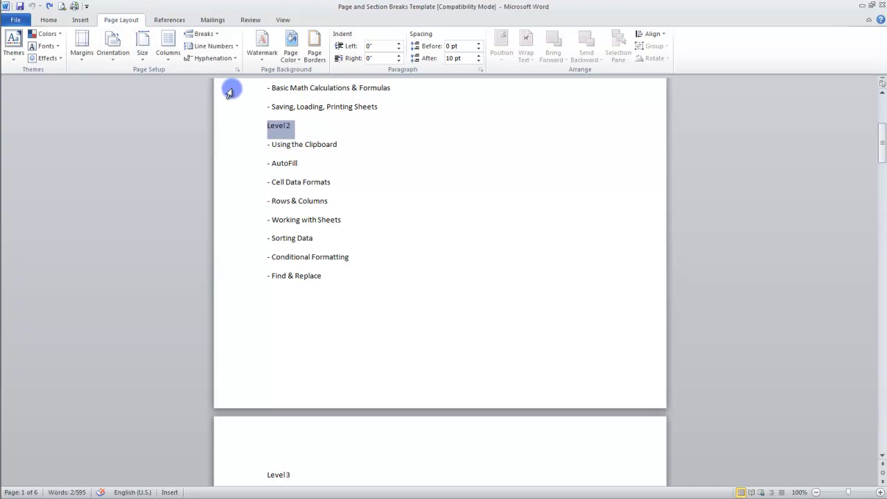
left_click(290, 125)
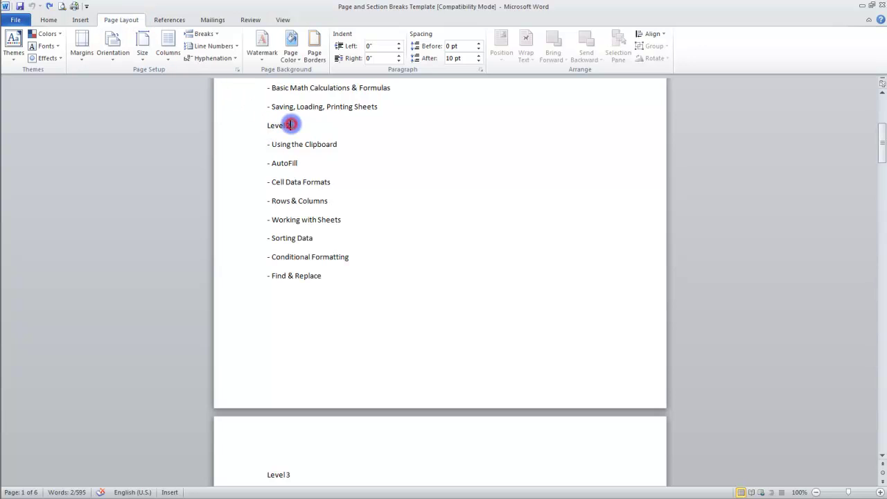
left_click(390, 111)
key("Return")
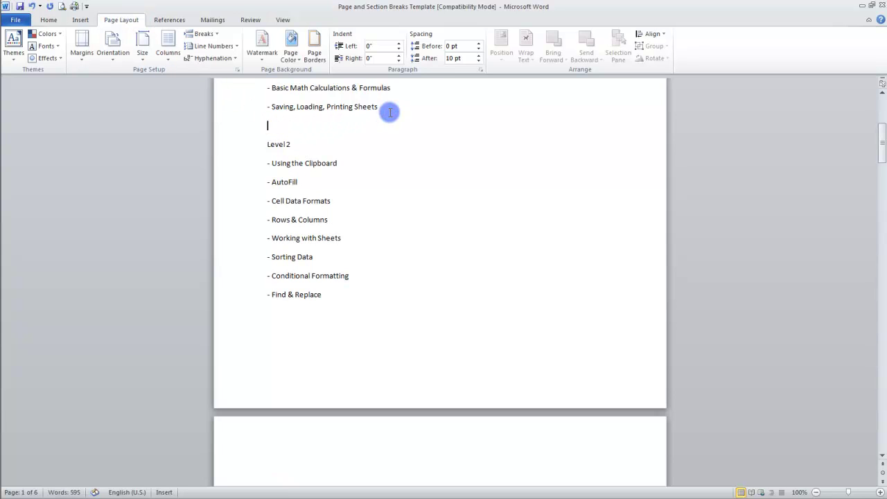
left_click(212, 36)
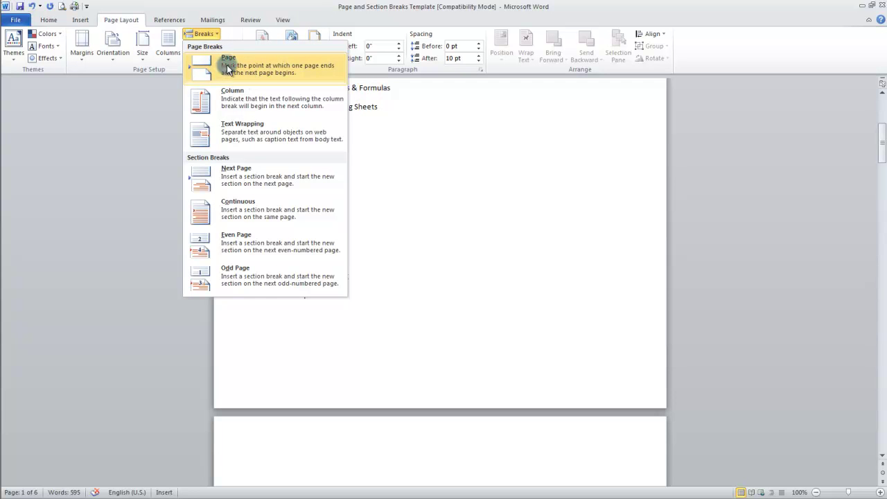
left_click(275, 78)
Move to the new page holding the Level 2 list and review it
left_click(293, 121, "shift")
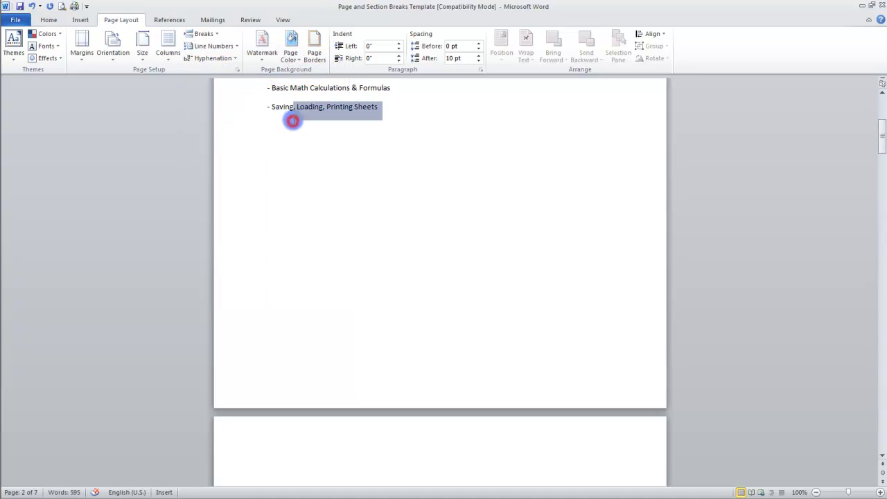
left_click(338, 144)
left_click(332, 457)
left_click_drag(882, 129, 882, 142)
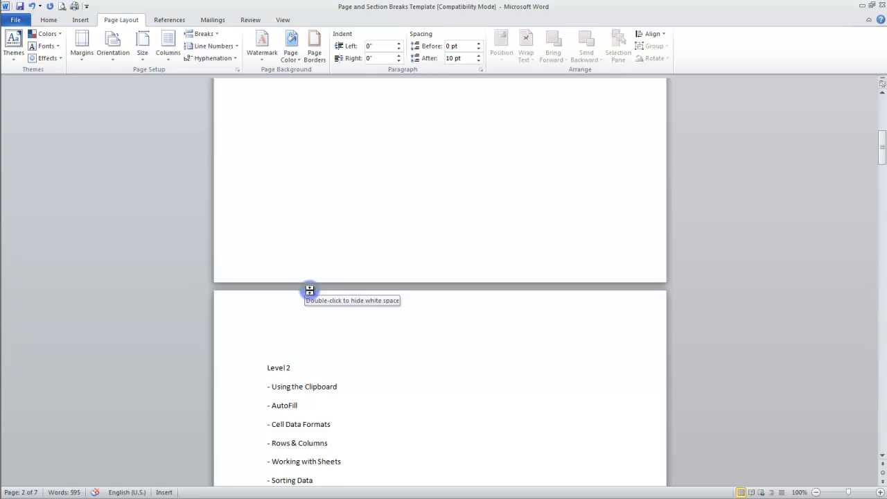
double_click(309, 289)
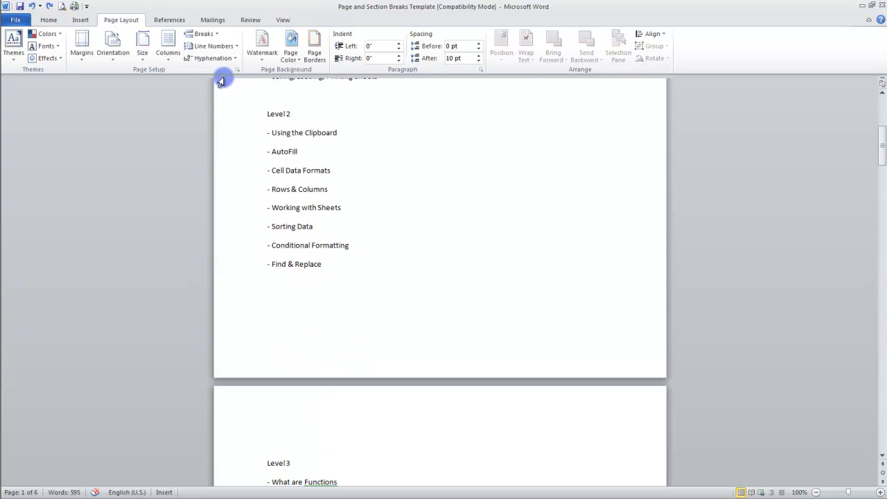
Insert a next-page section break before Level 2
left_click(214, 36)
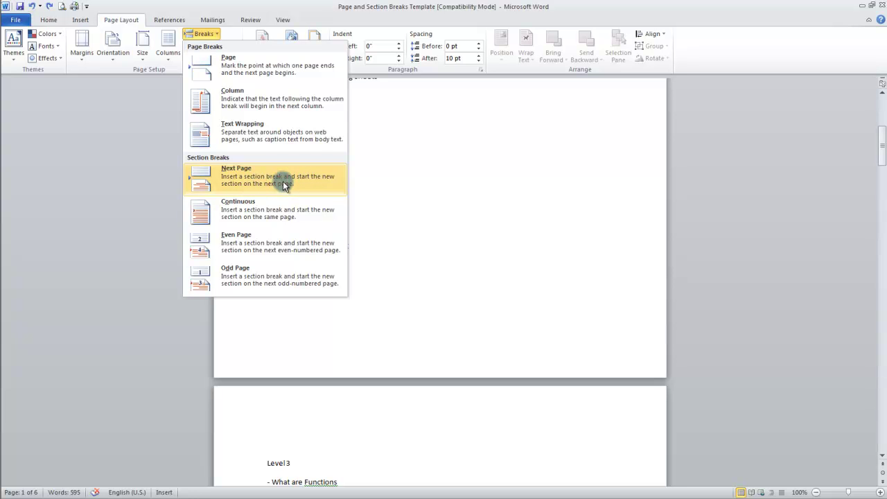
left_click(283, 181)
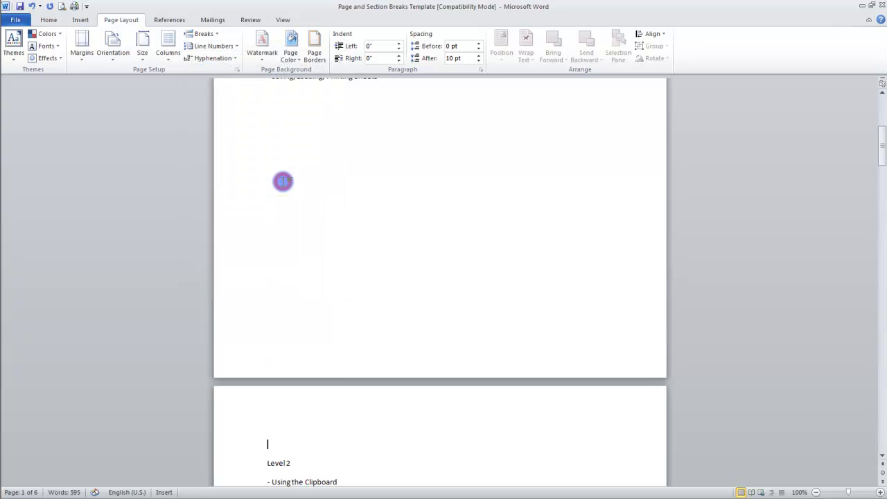
left_click_drag(882, 148, 883, 194)
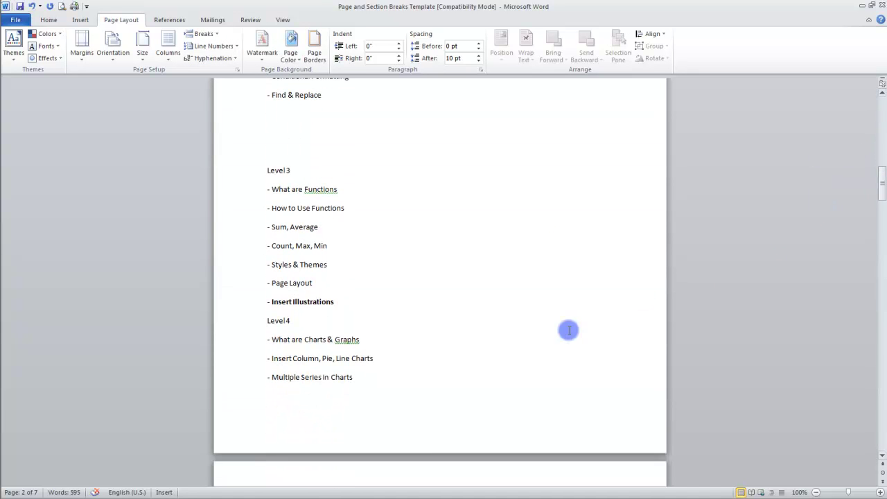
Add a page break before Level 3, then return to the Level 2 list
left_click(318, 143)
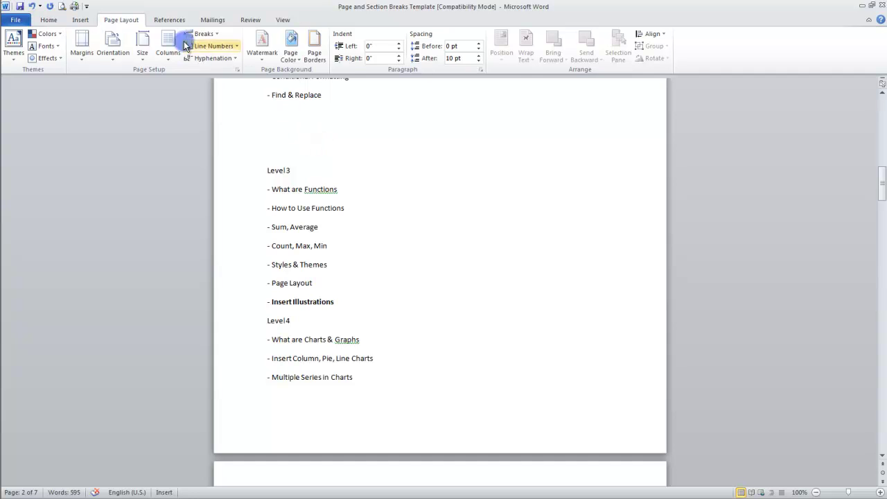
left_click(208, 34)
left_click(234, 66)
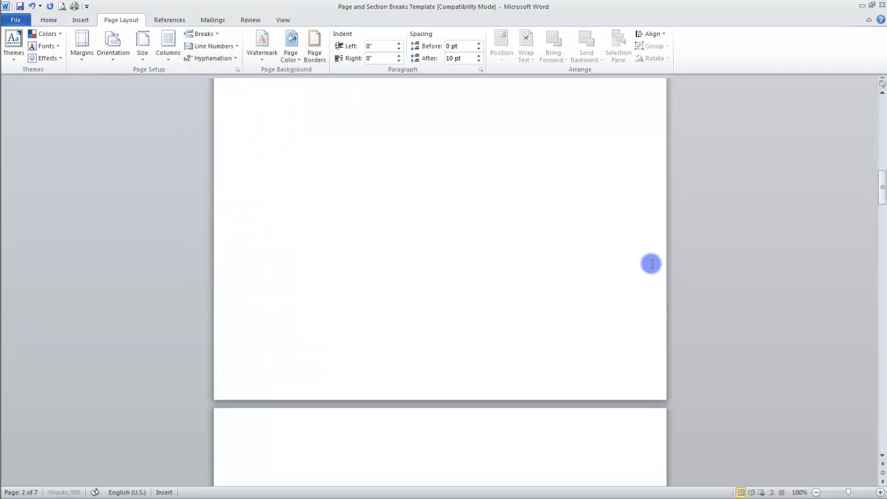
left_click_drag(882, 183, 883, 167)
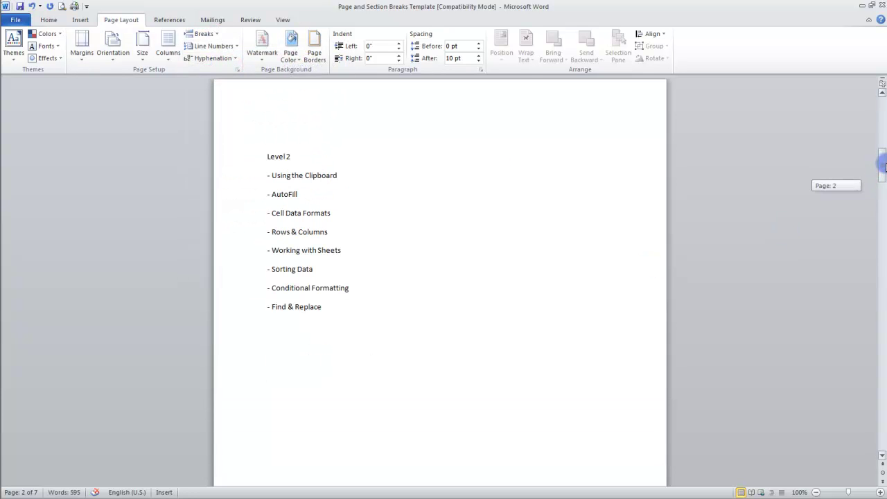
left_click(519, 254)
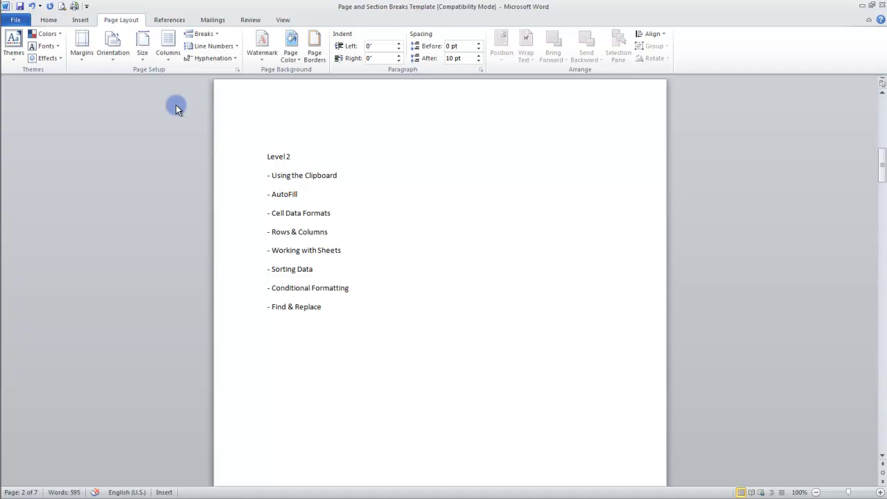
Switch the Level 2 section to landscape orientation and scroll back toward page 1
left_click(116, 57)
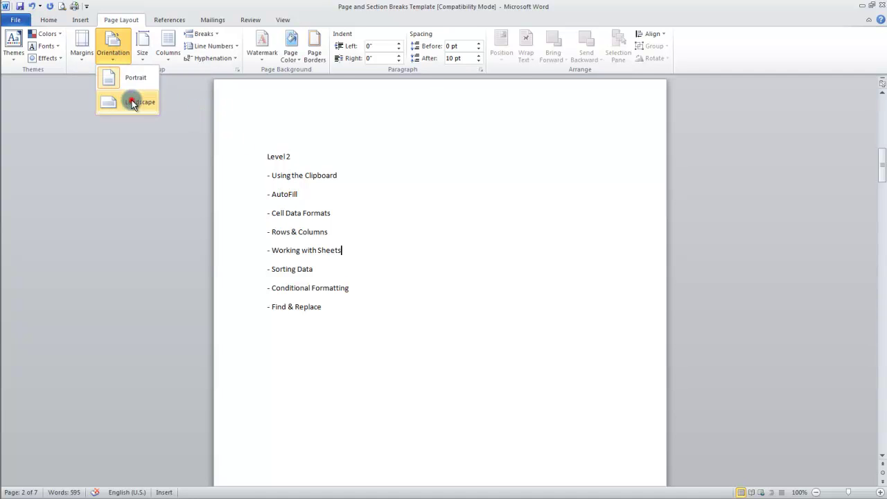
left_click(129, 100)
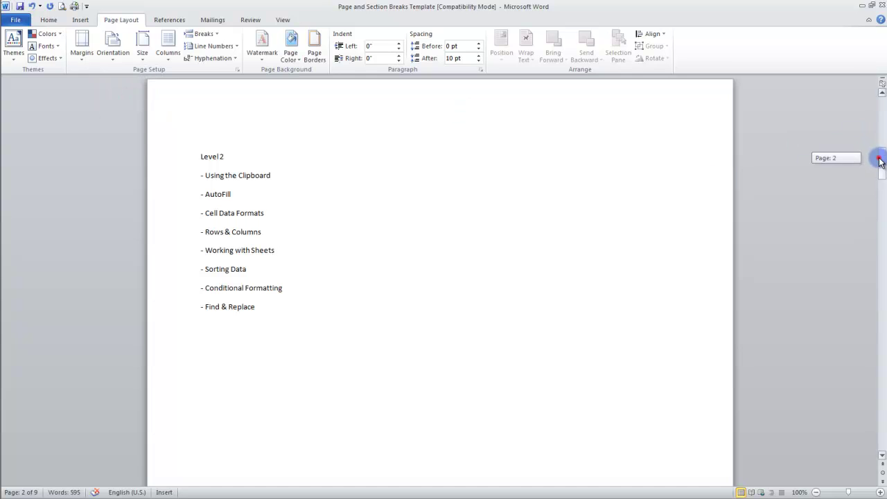
left_click_drag(876, 156, 876, 97)
mouse_move(880, 52)
left_mouse_down()
mouse_move(879, 39)
mouse_move(877, 83)
left_mouse_up()
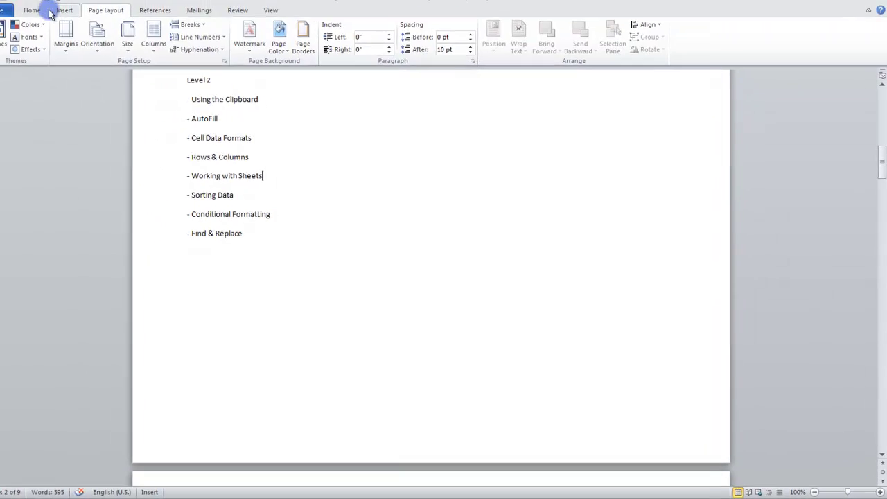
left_click(51, 20)
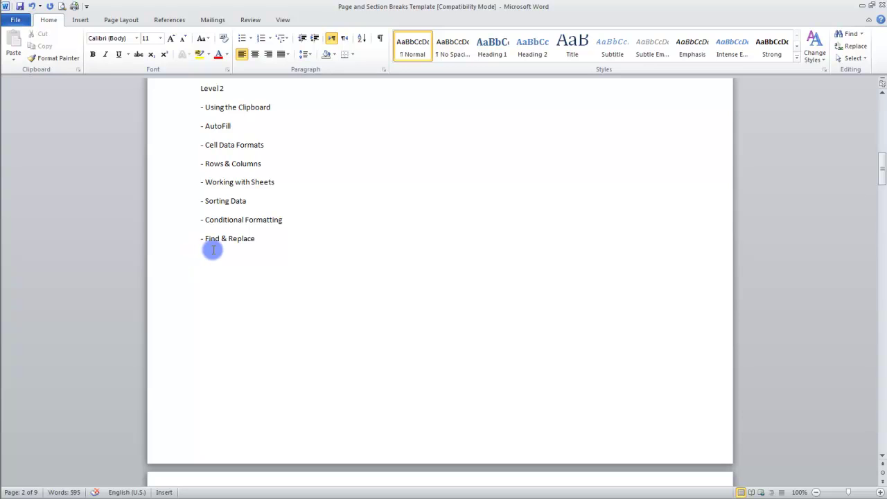
Turn on Show/Hide ¶ and inspect the page break after the Level 1 list
left_click(379, 40)
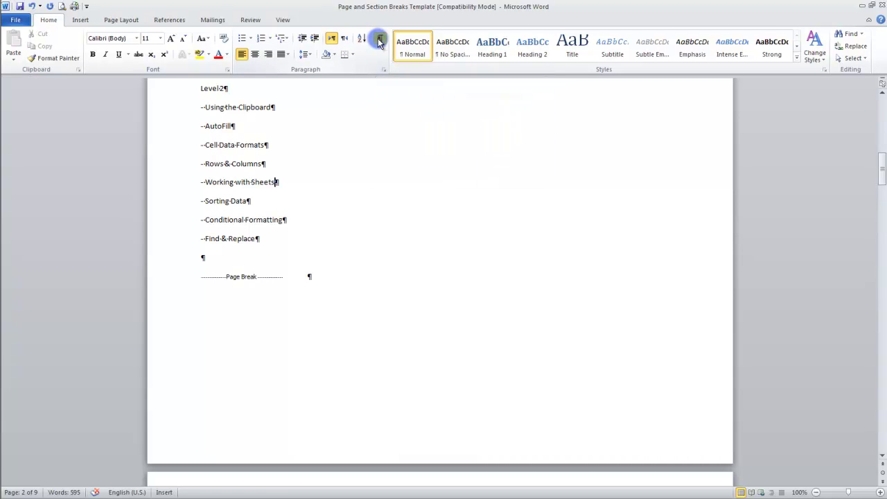
left_click(239, 280)
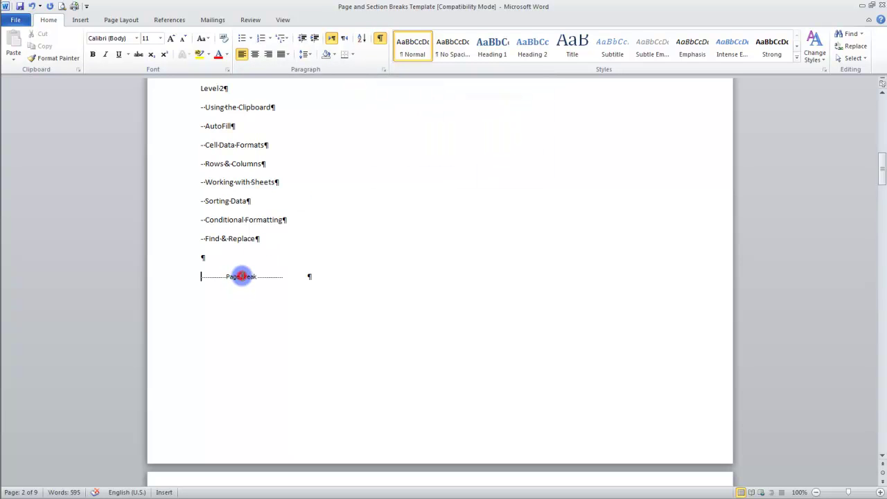
left_click_drag(882, 169, 882, 136)
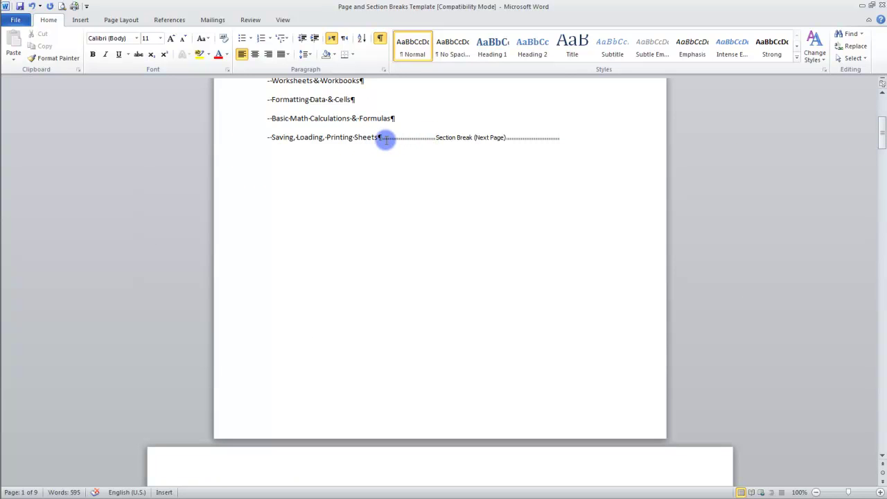
Insert another page break ahead of the section break following Level 1
left_click(130, 19)
left_click(201, 33)
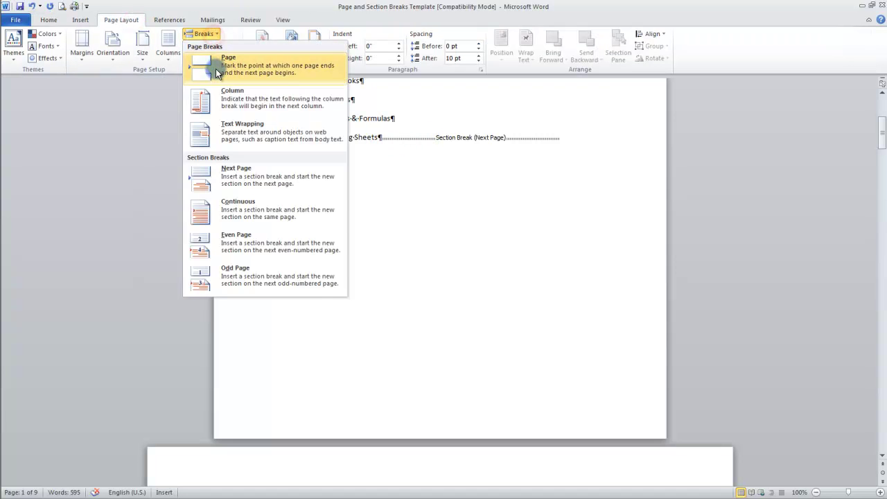
left_click(216, 68)
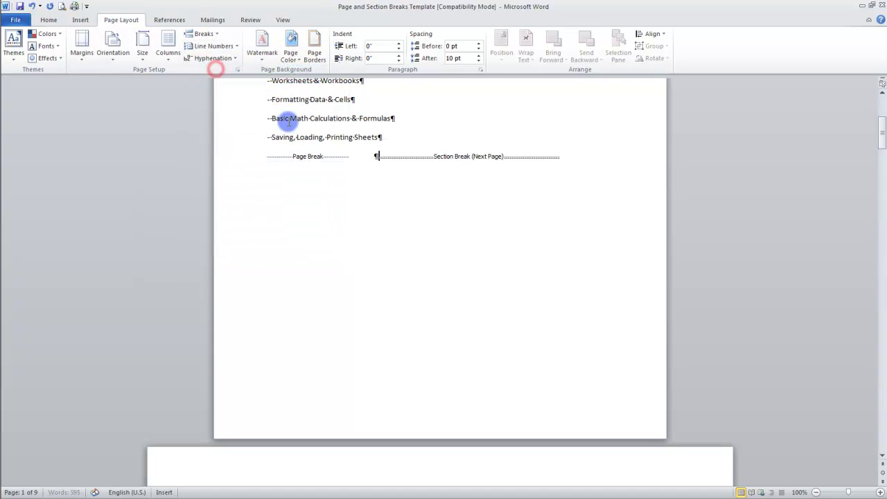
left_click(350, 156)
left_click(449, 160)
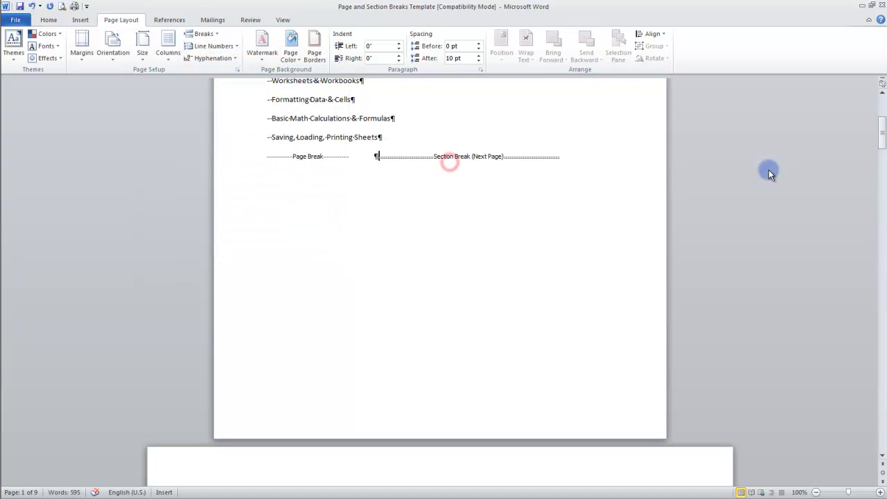
mouse_move(880, 138)
left_mouse_down()
mouse_move(880, 149)
mouse_move(875, 123)
left_mouse_up()
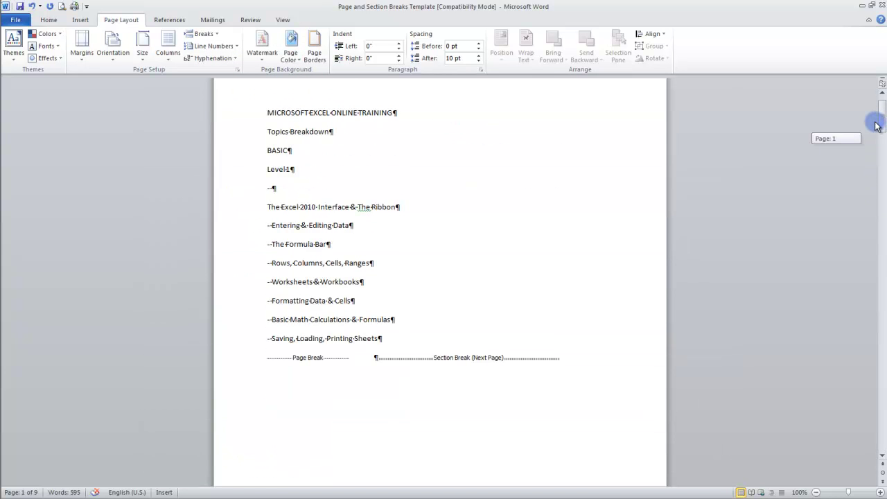
Delete the next-page section break and the page break, then hide formatting marks
double_click(471, 356)
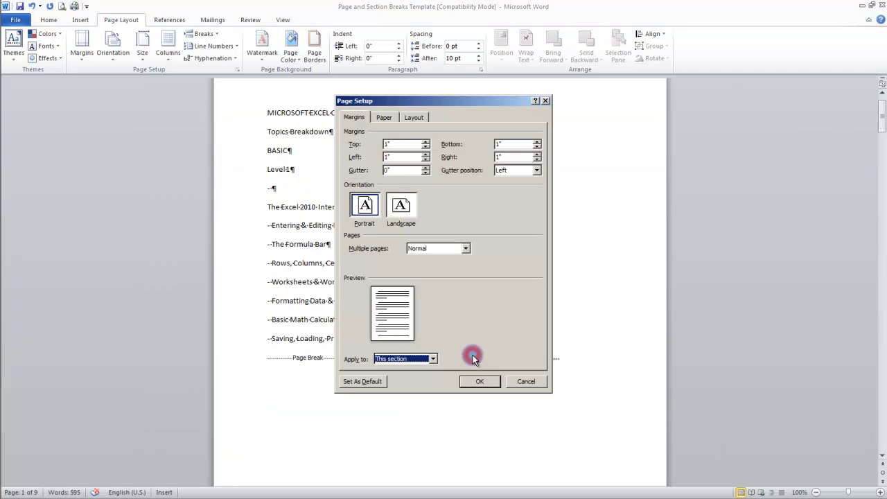
left_click(521, 378)
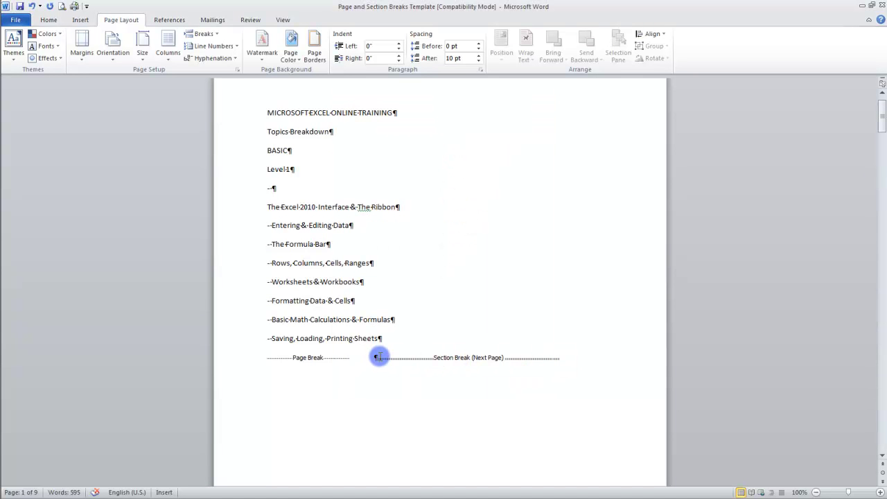
key("Delete")
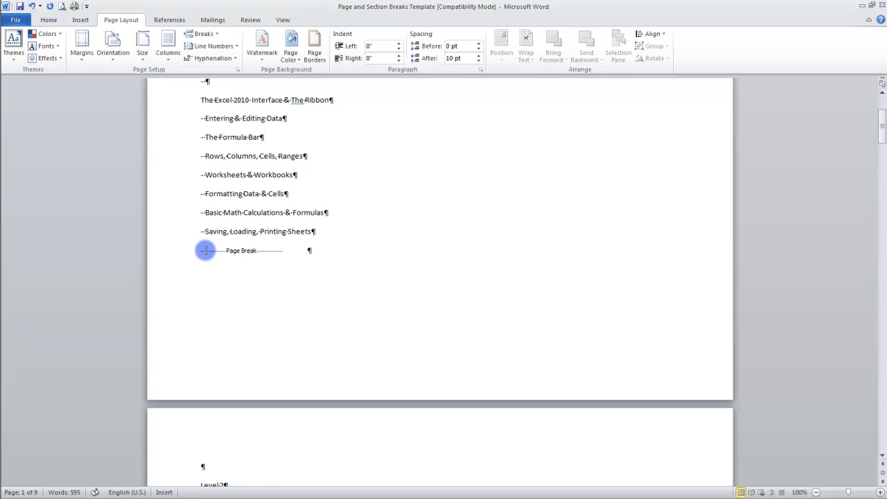
key("Delete")
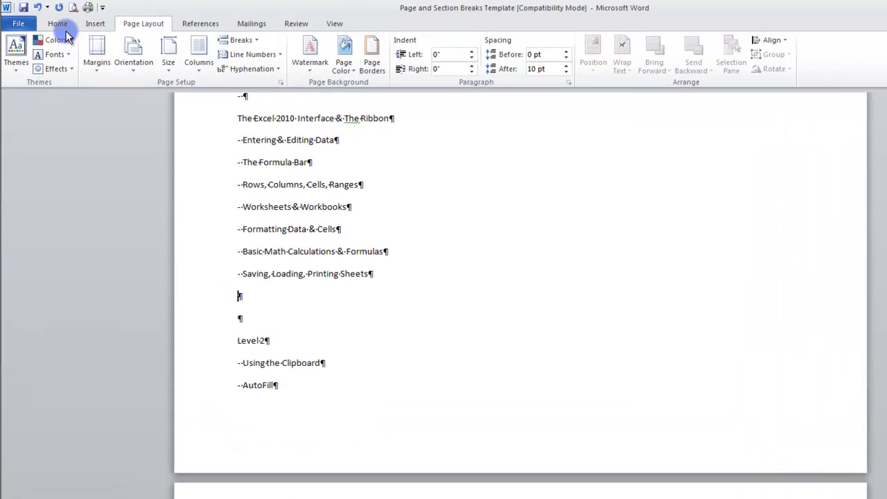
left_click(64, 24)
left_click(464, 48)
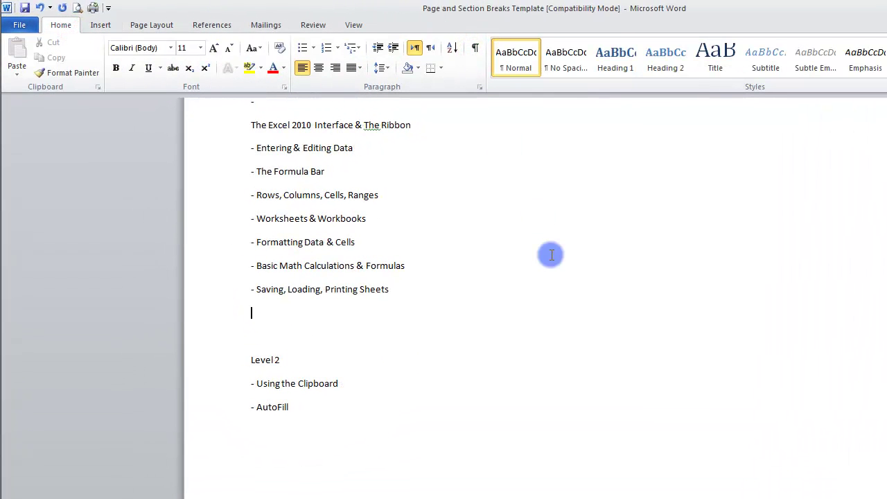